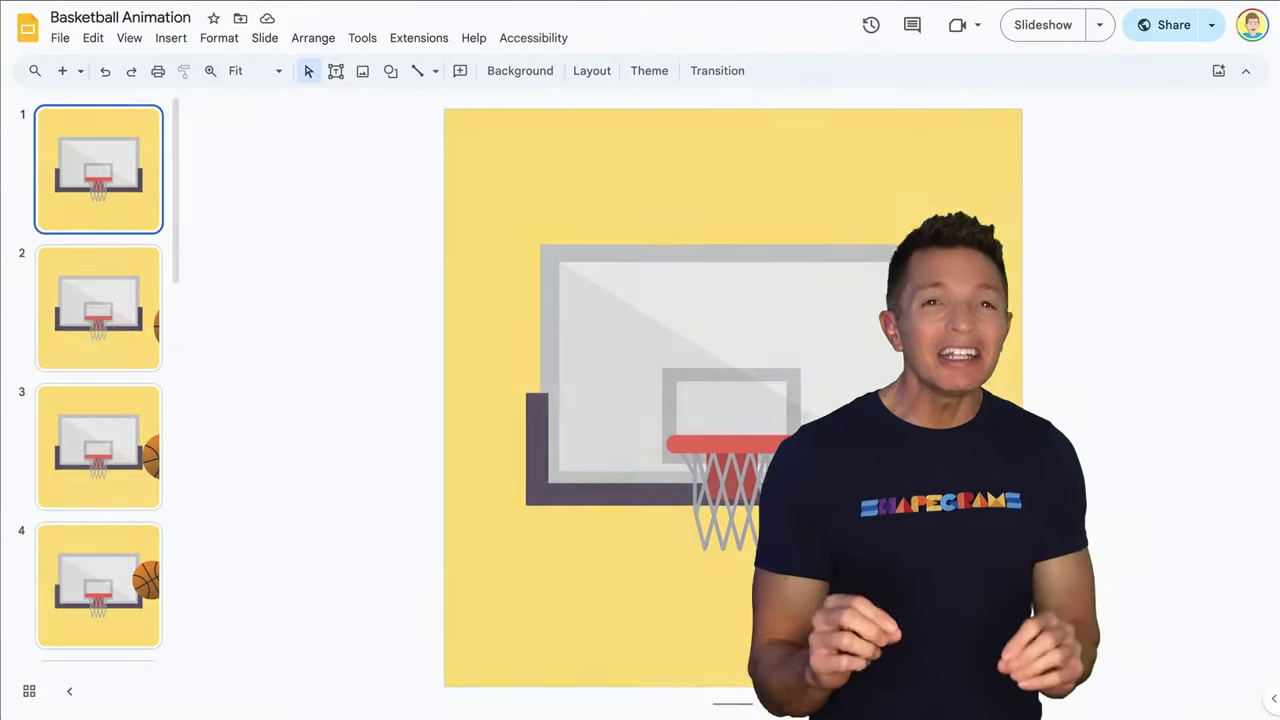
Step through the basketball animation's slides from slide 1 to examine how the ball moves toward and through the hoop.
key("Down")
key("Down")
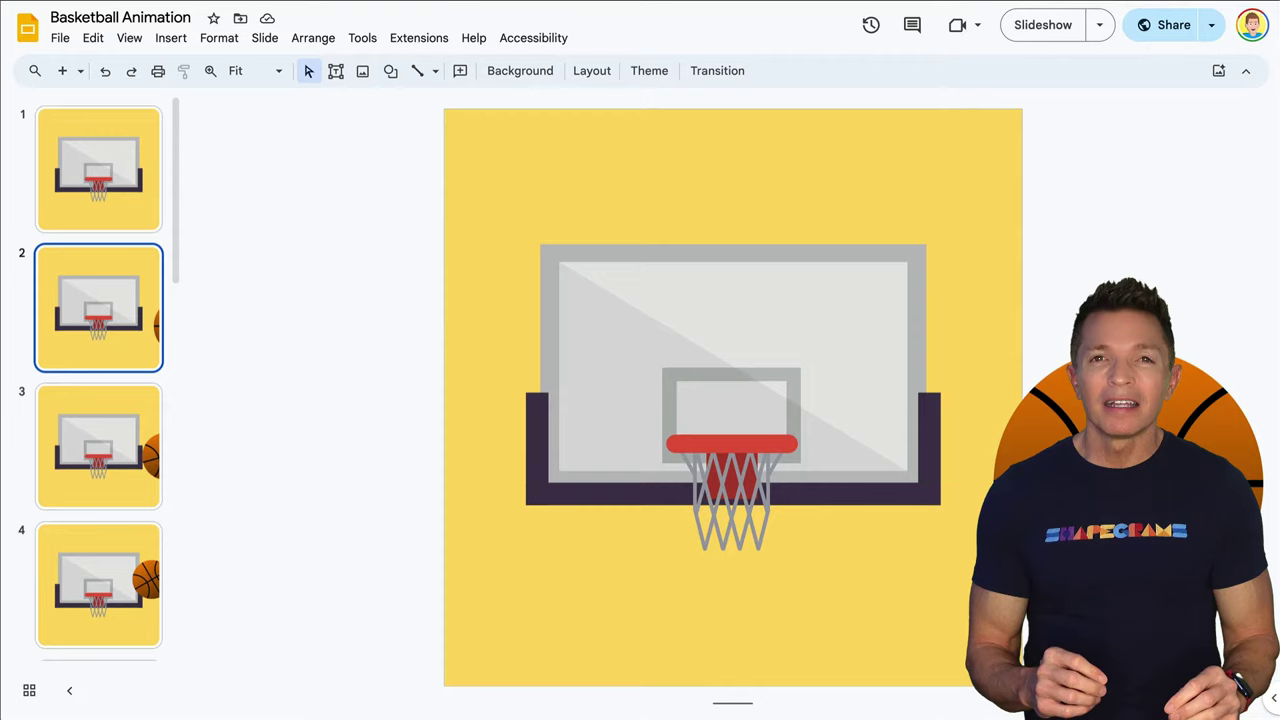
key("Down")
key("Down")
key("Down")
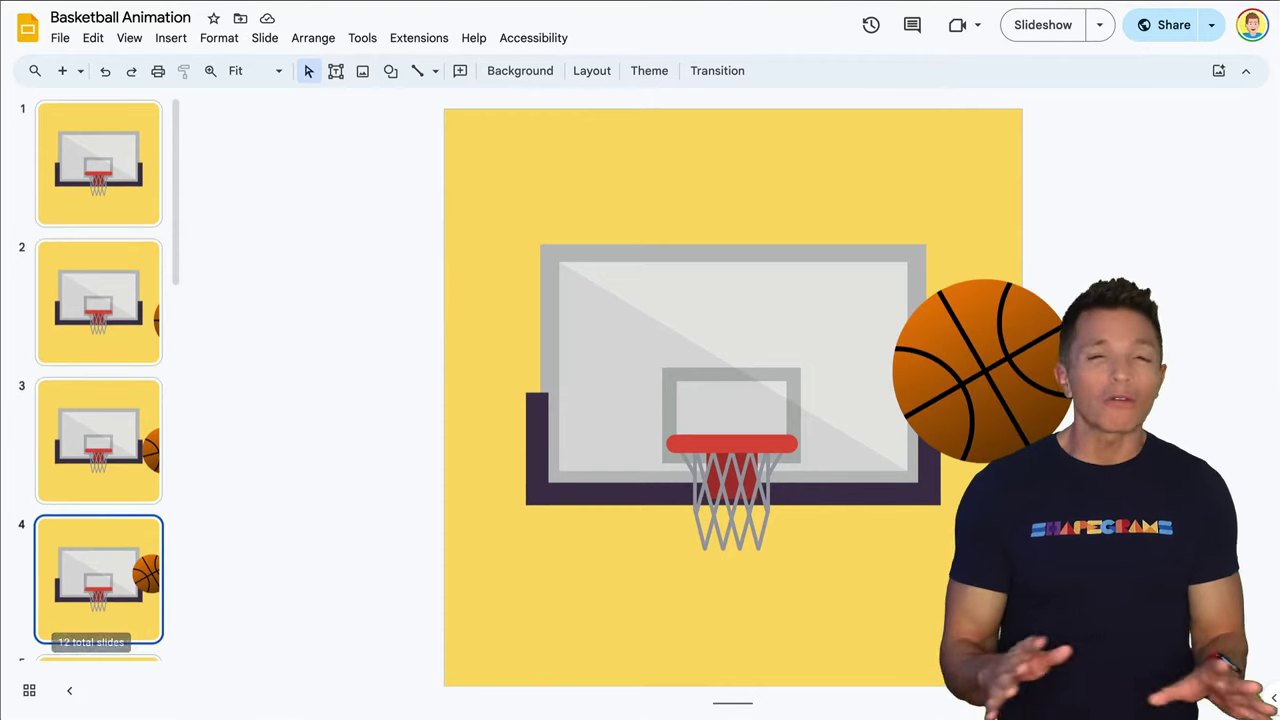
key("Down")
key("Down")
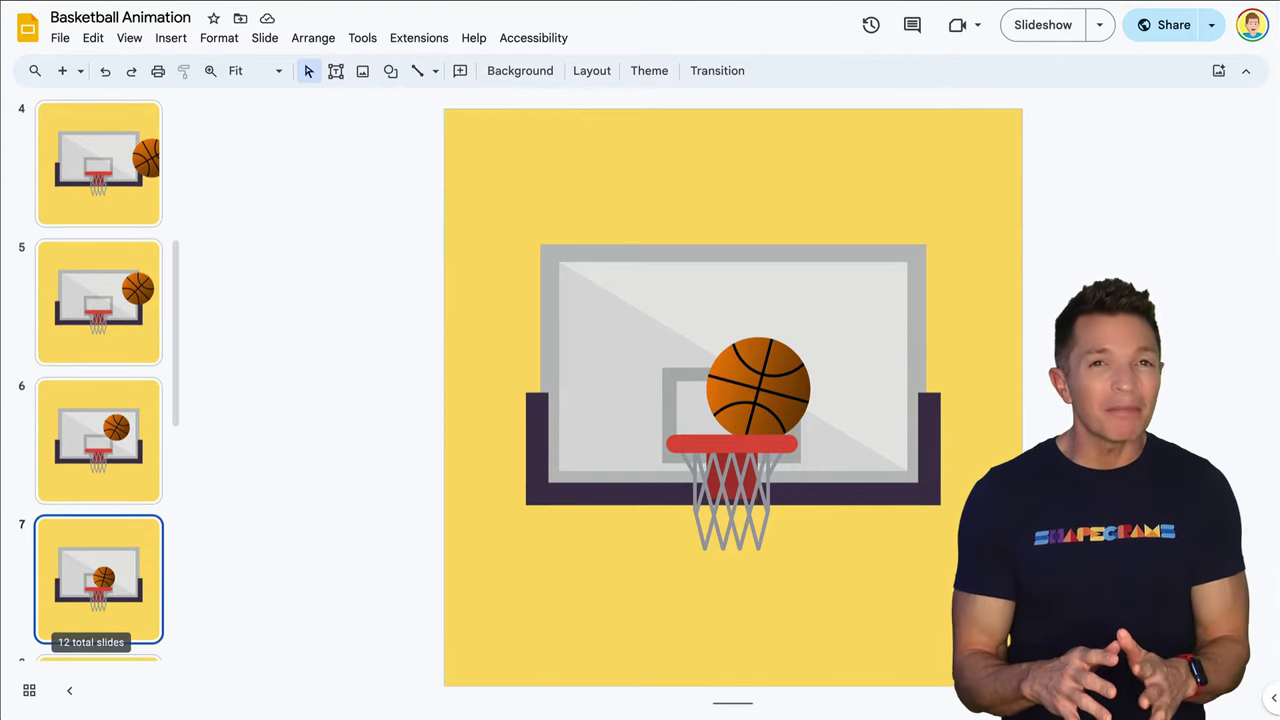
key("Down")
key("Down")
key("Down")
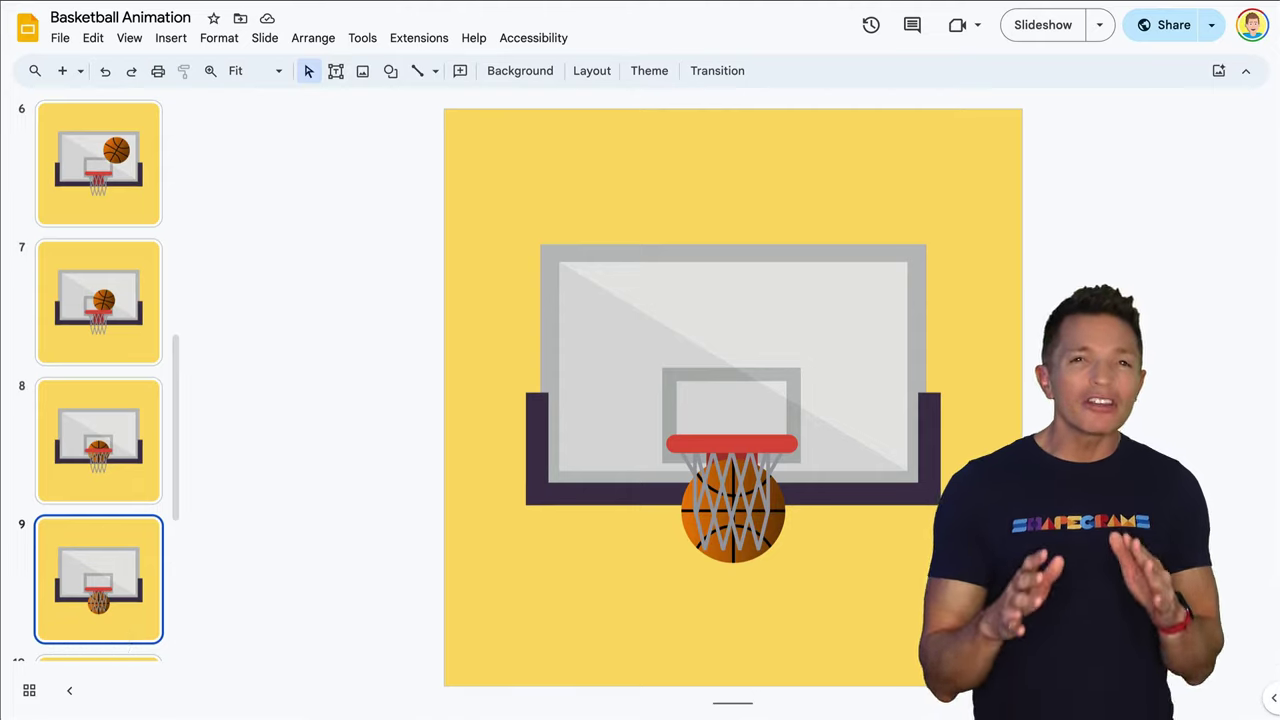
key("Down")
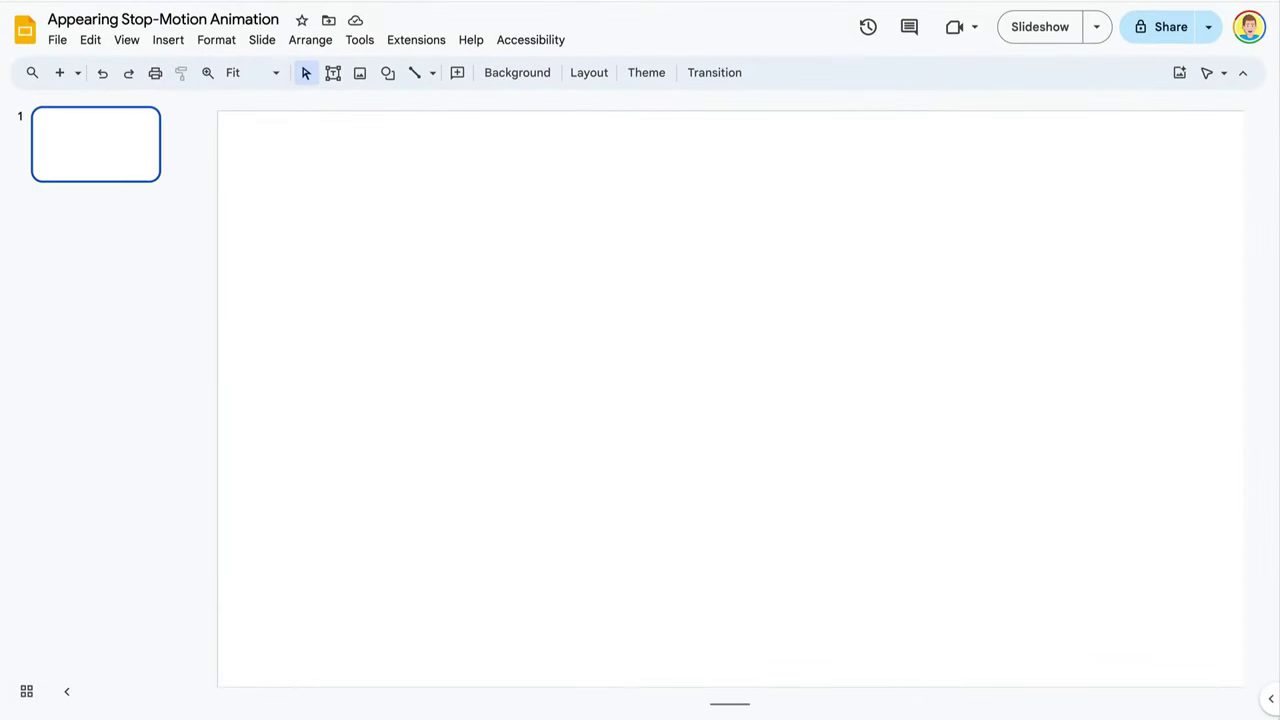
Build a dark gray cloud on the blank slide by pasting the rounded rectangle and overlapping circles.
key("ctrl+v")
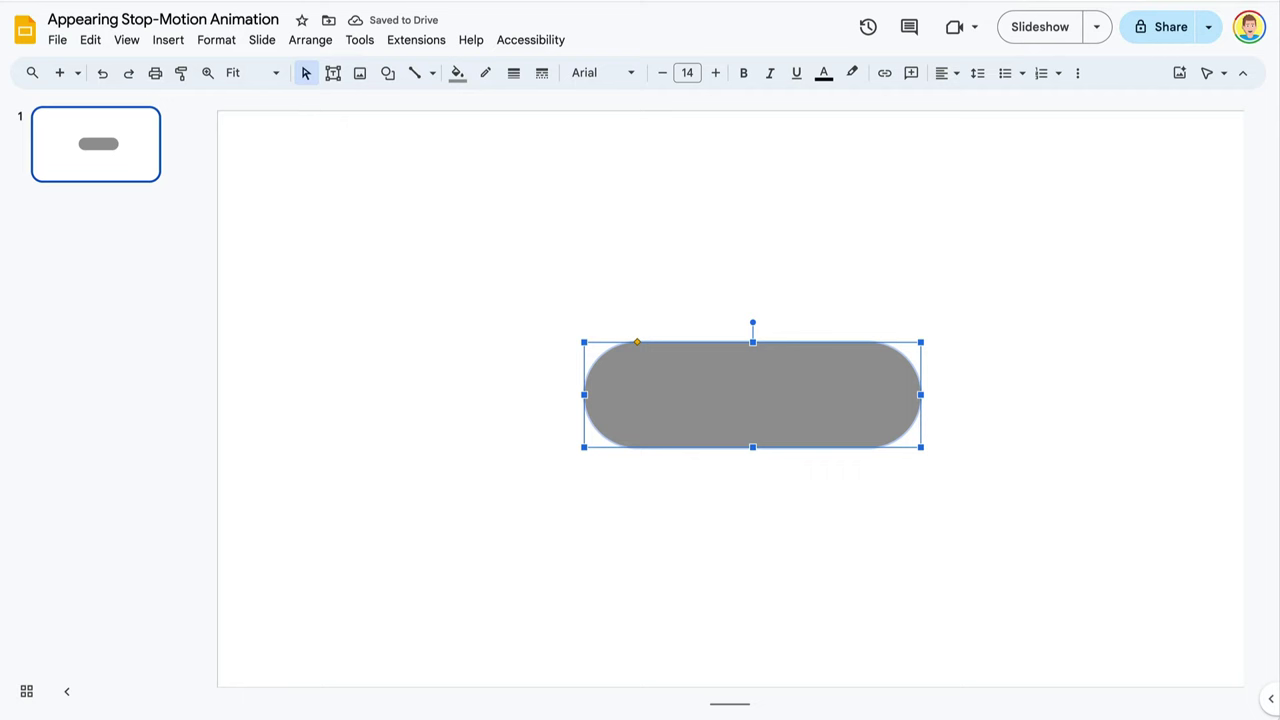
key("ctrl+v")
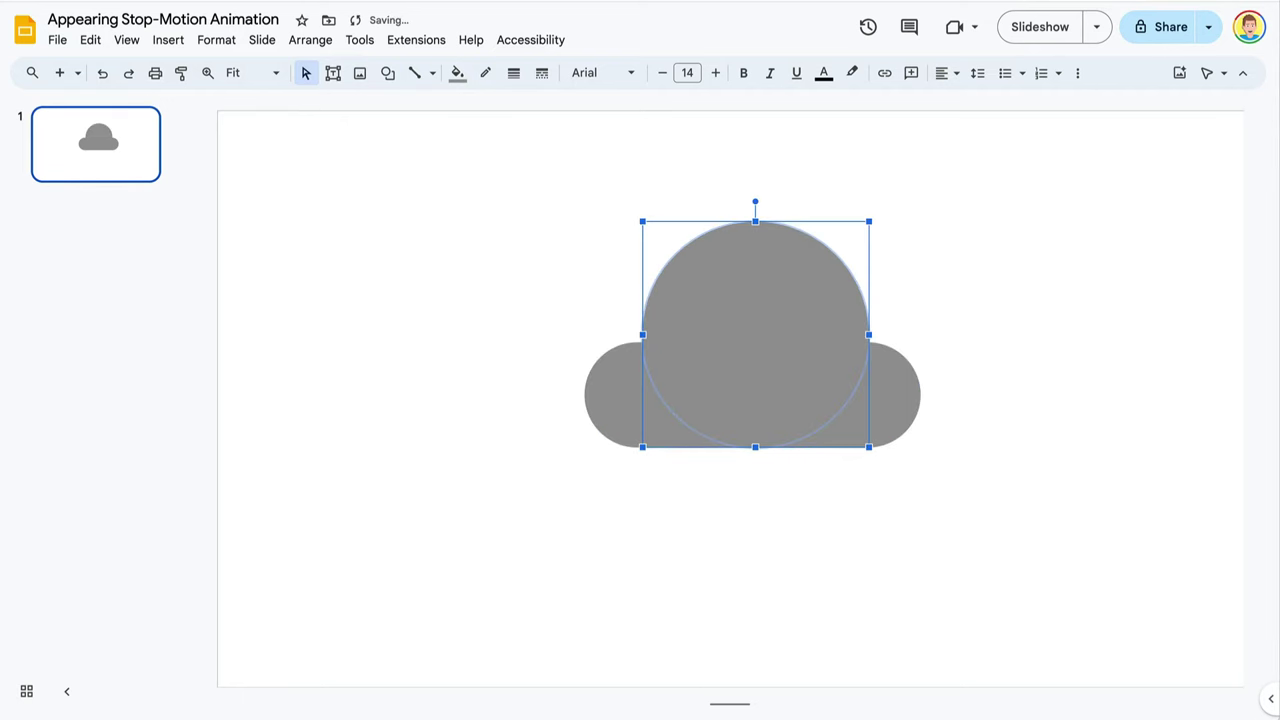
left_click(537, 215)
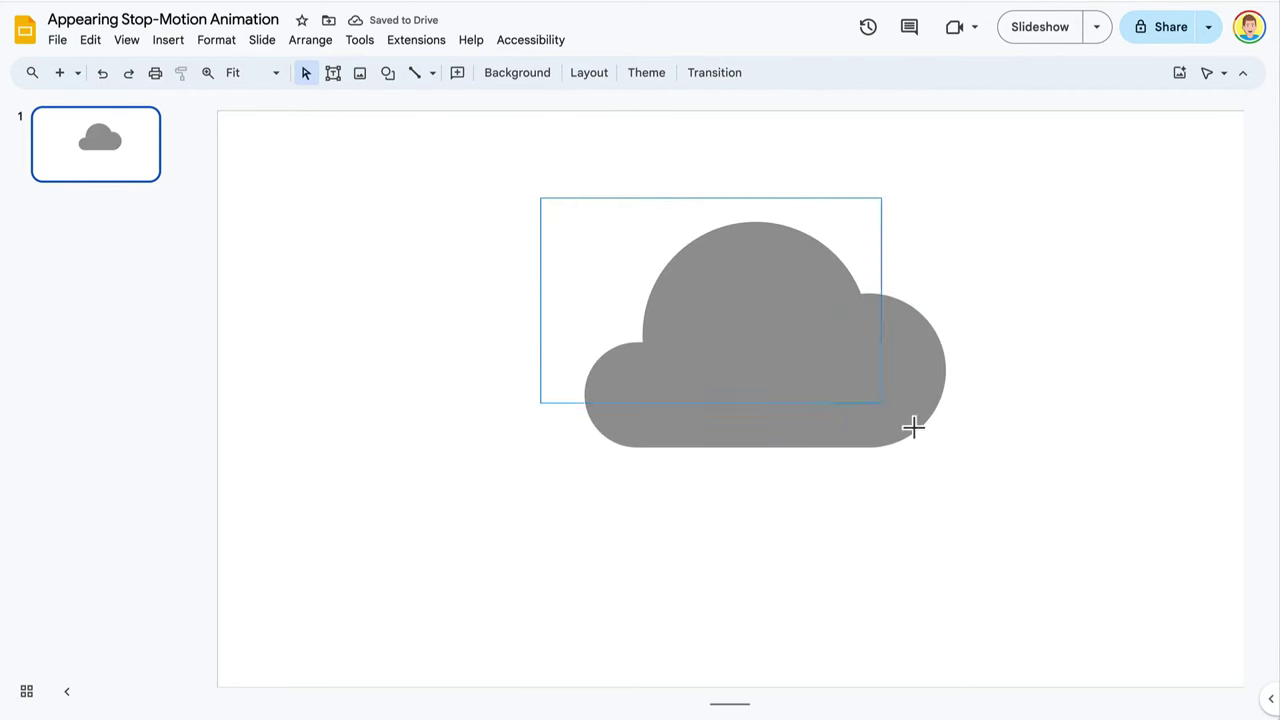
Place a smaller copy of the whole cloud in front of the original, shifted left, and fill it light gray.
left_click_drag(913, 427, 983, 469)
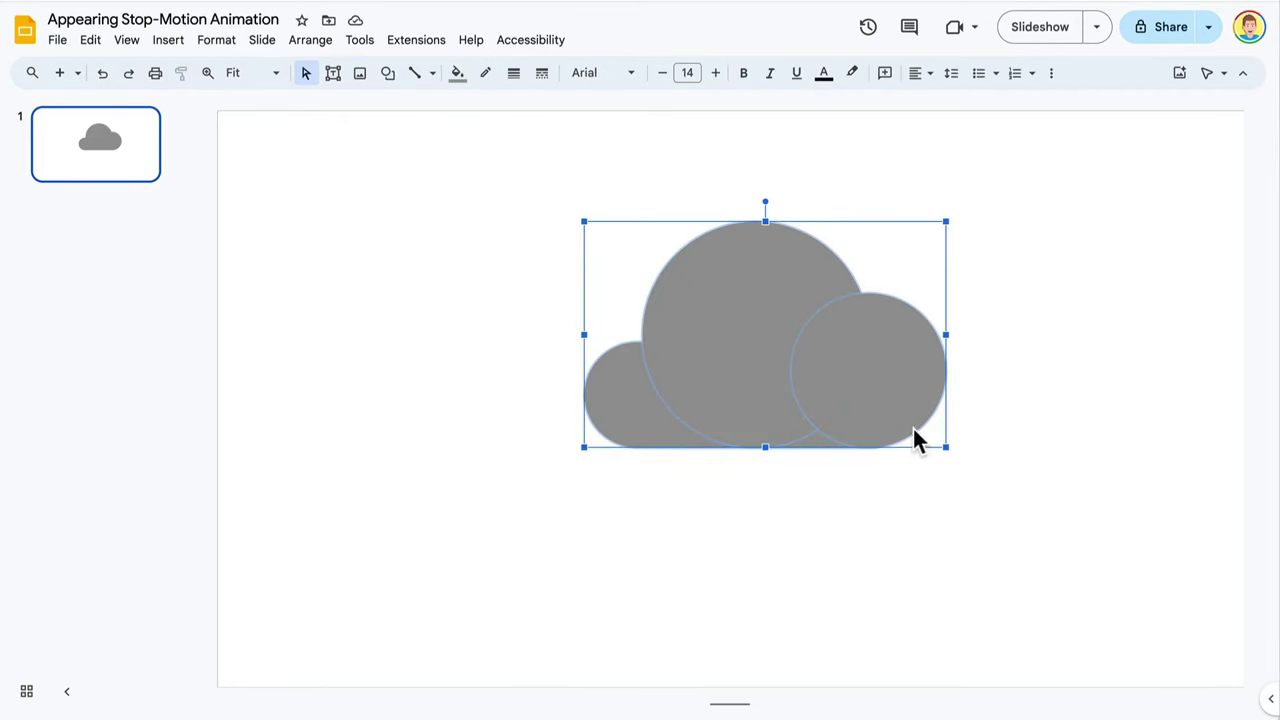
left_click_drag(917, 443, 777, 402)
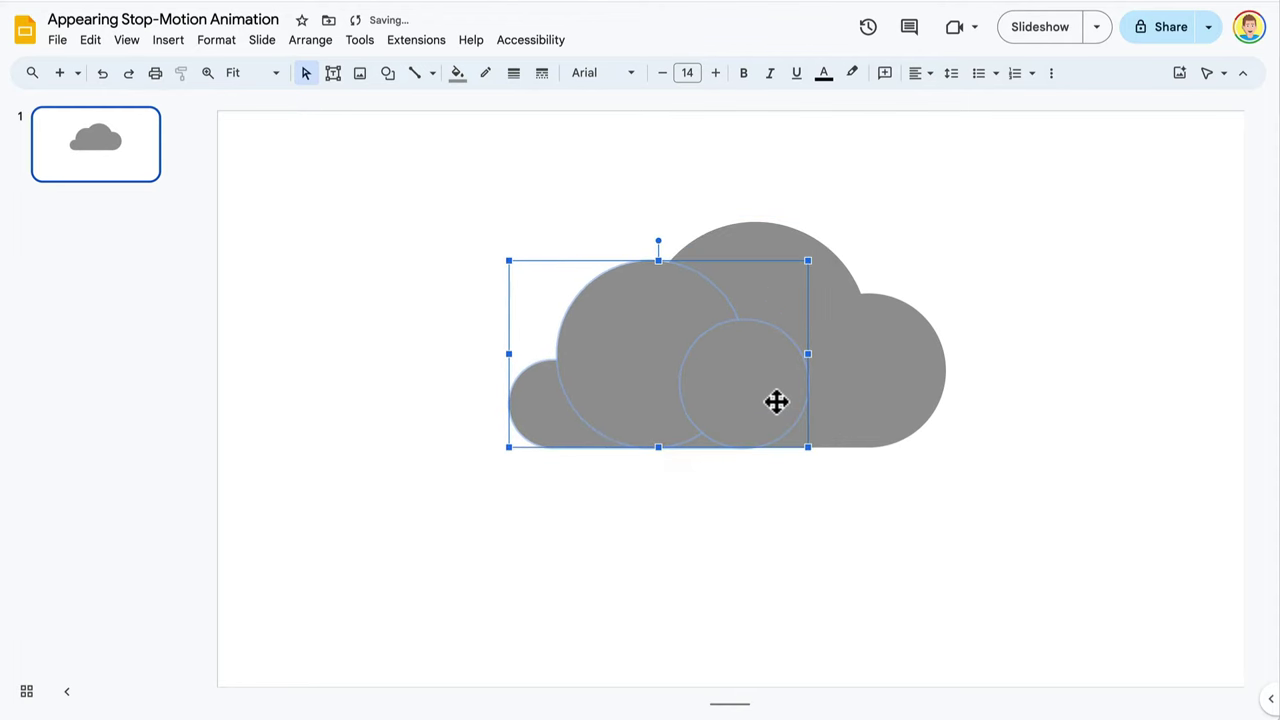
left_click(455, 76)
left_click(554, 246)
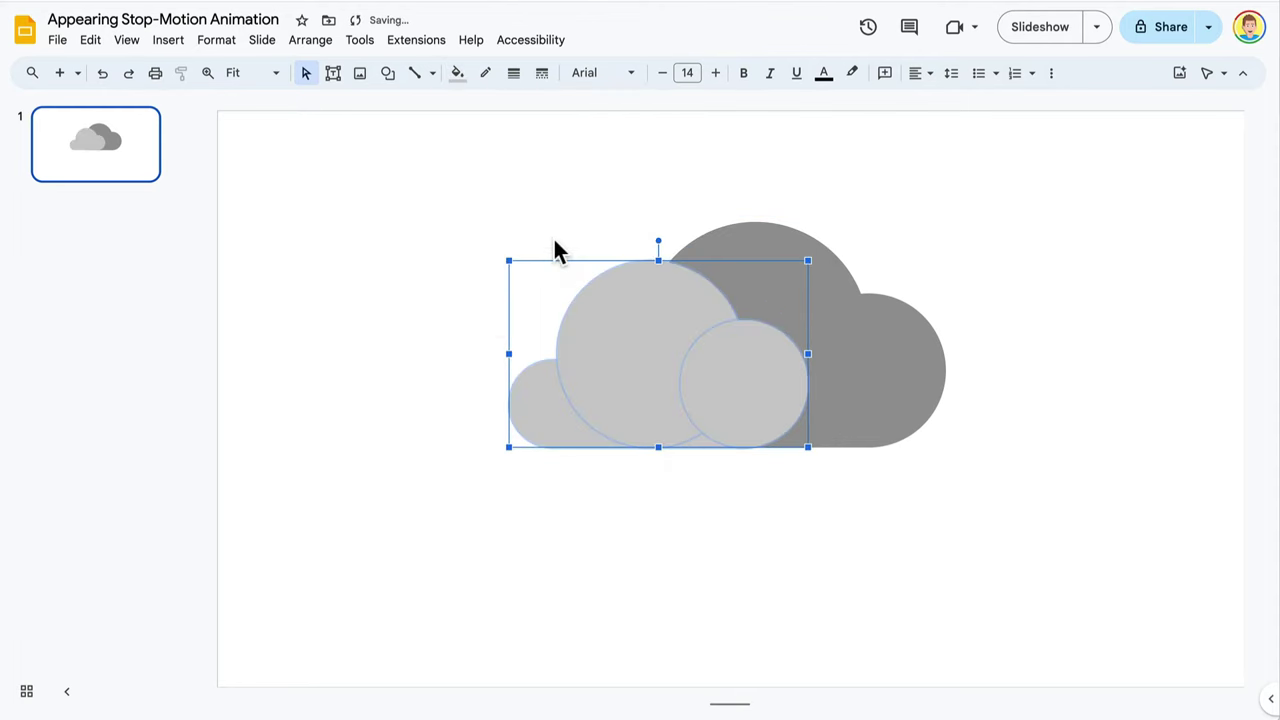
left_click(393, 247)
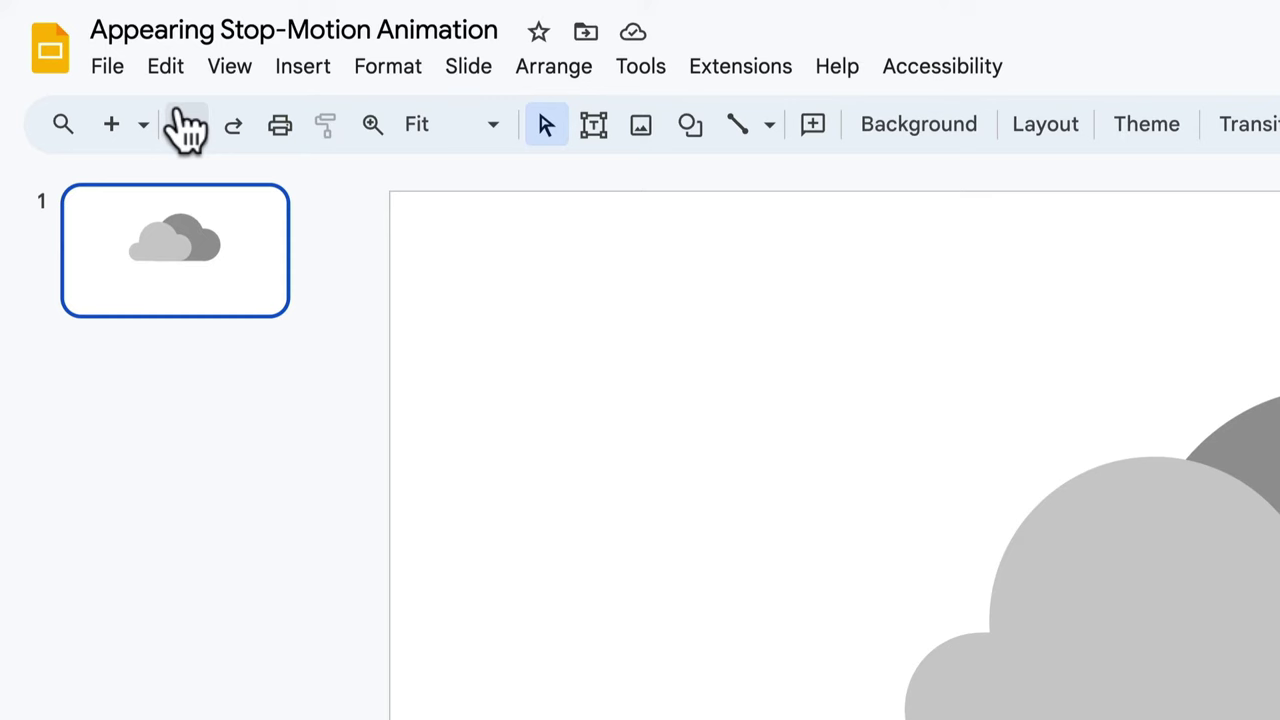
Duplicate the cloud slide and add a lightning bolt shape at the clouds' lower edge on the copy.
left_click(166, 68)
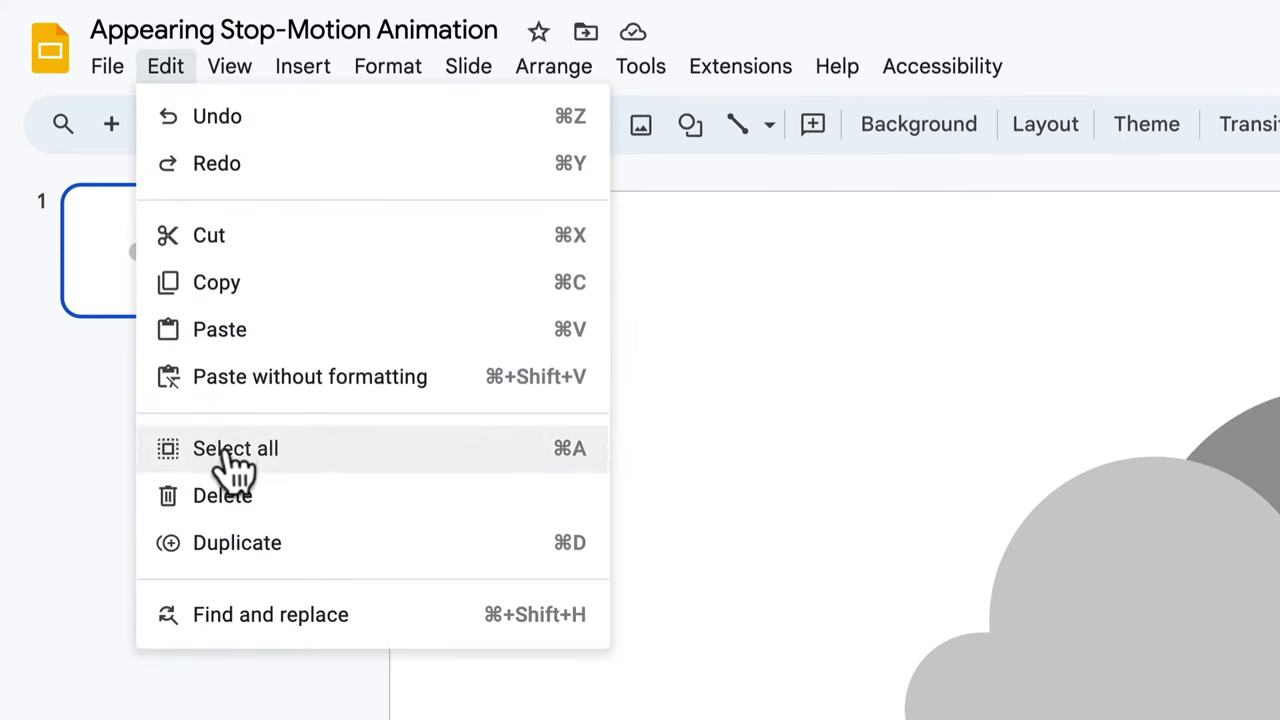
left_click(330, 563)
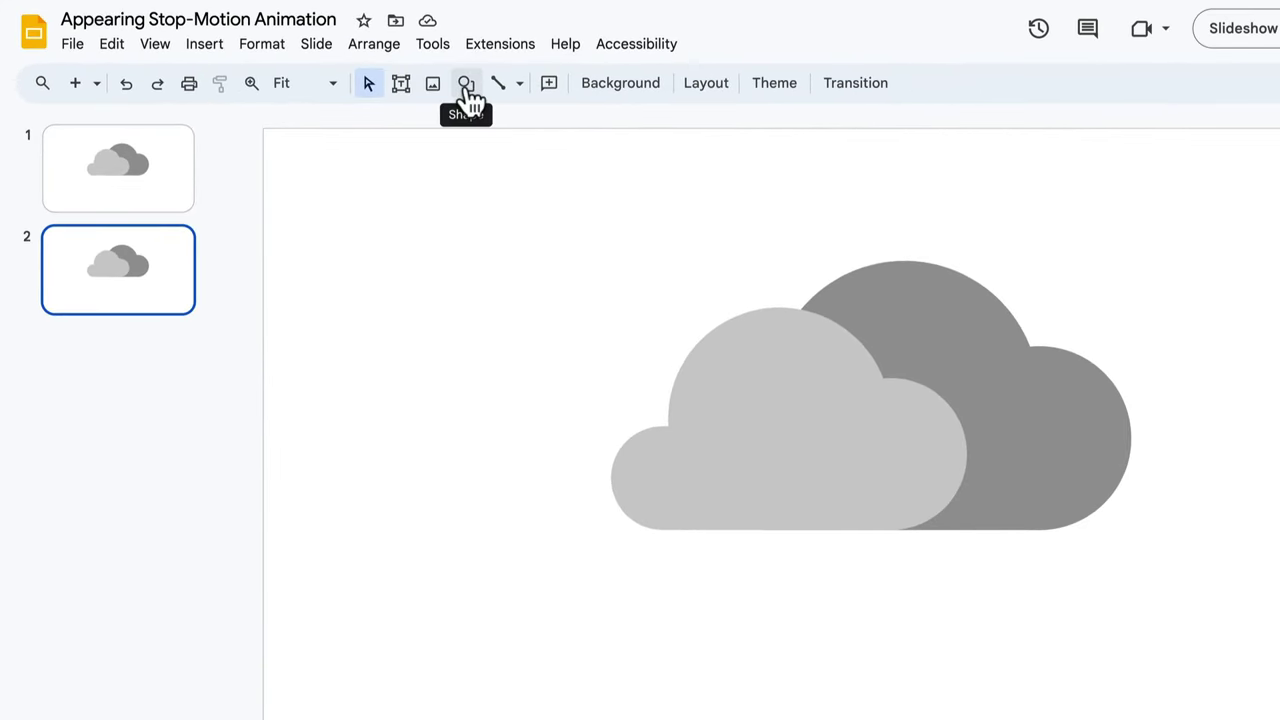
left_click(467, 86)
mouse_move(497, 130)
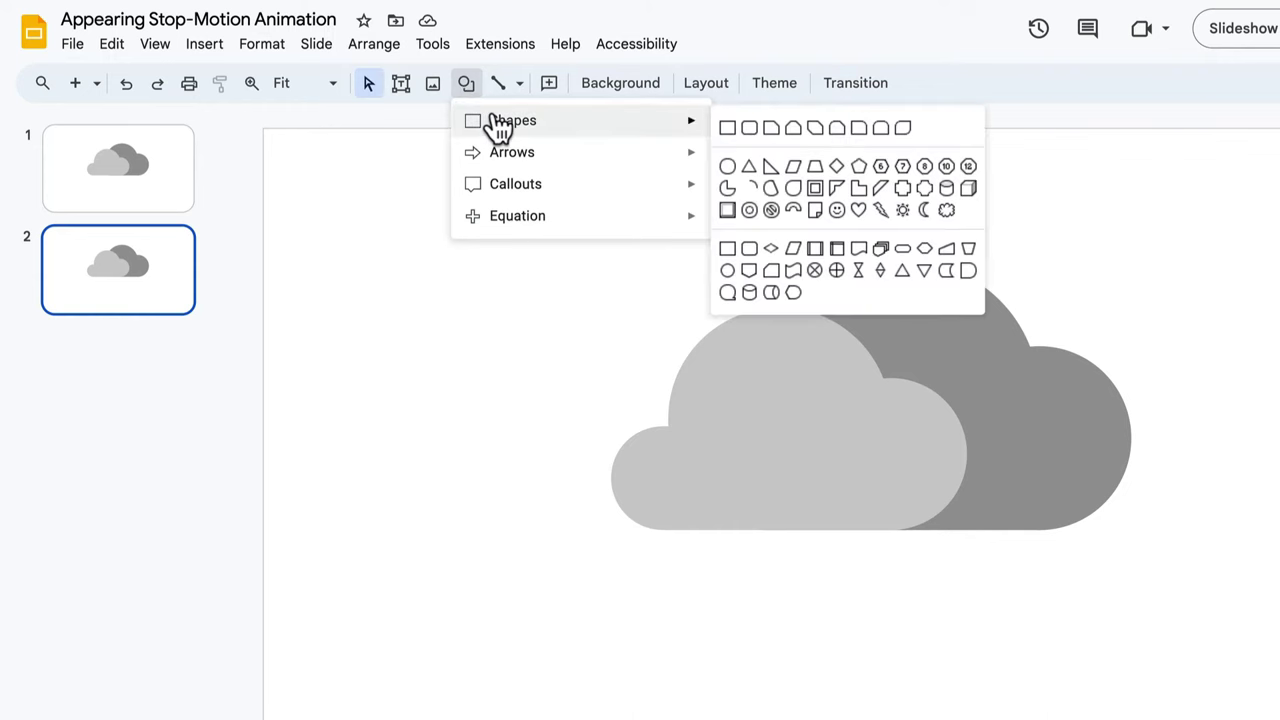
left_click(866, 203)
left_click_drag(900, 601, 994, 686)
Fill the lightning bolt golden yellow with a transparent outline and send it behind the clouds.
left_click(549, 88)
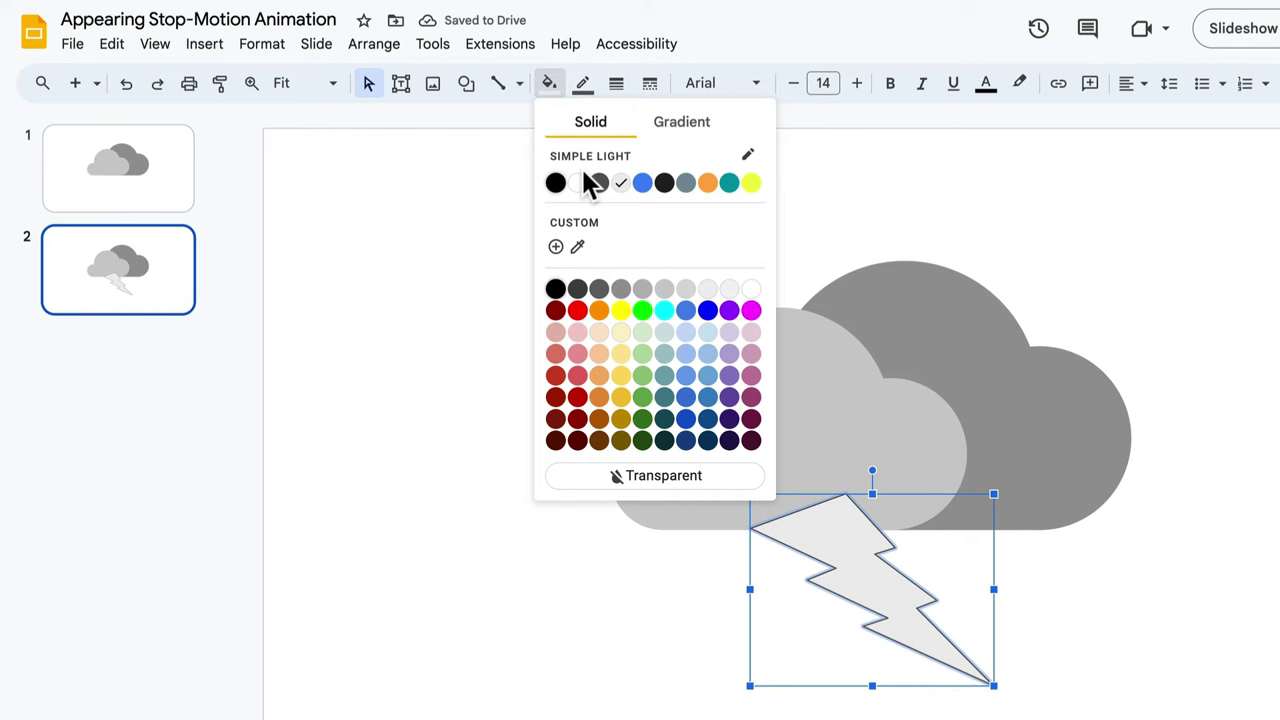
left_click(621, 398)
left_click(582, 84)
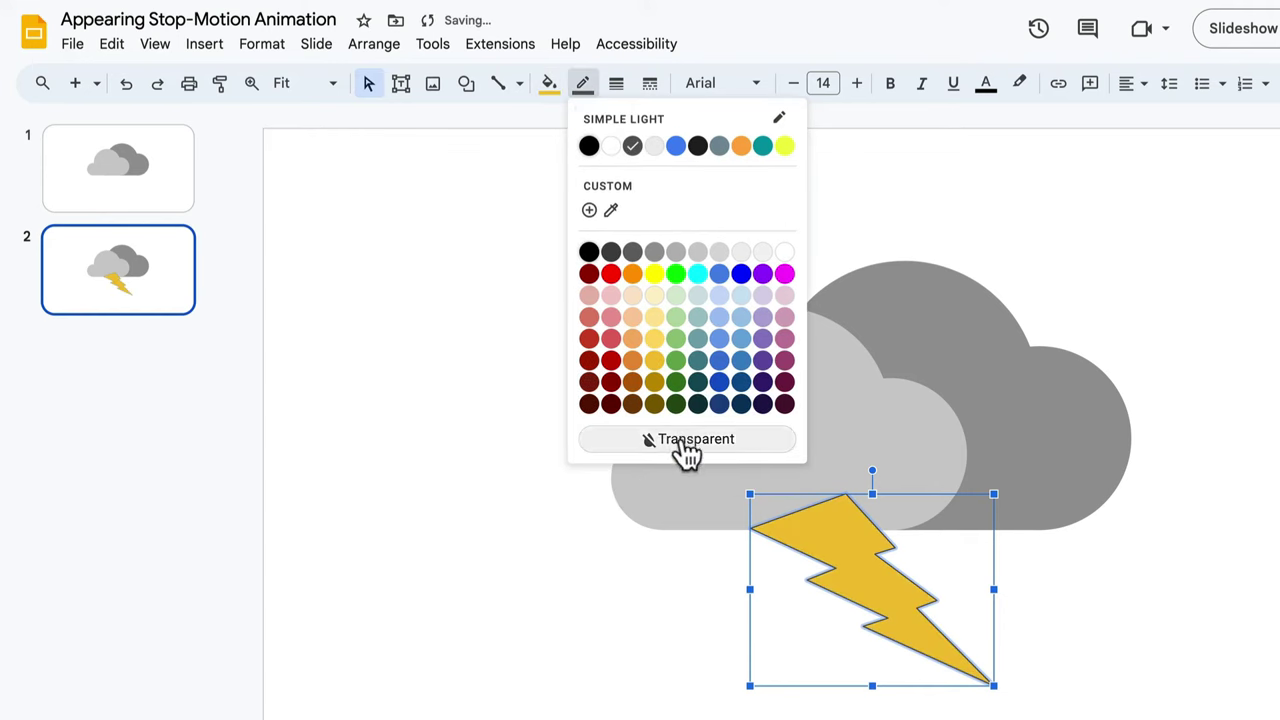
left_click(681, 441)
key("ctrl+shift+Down")
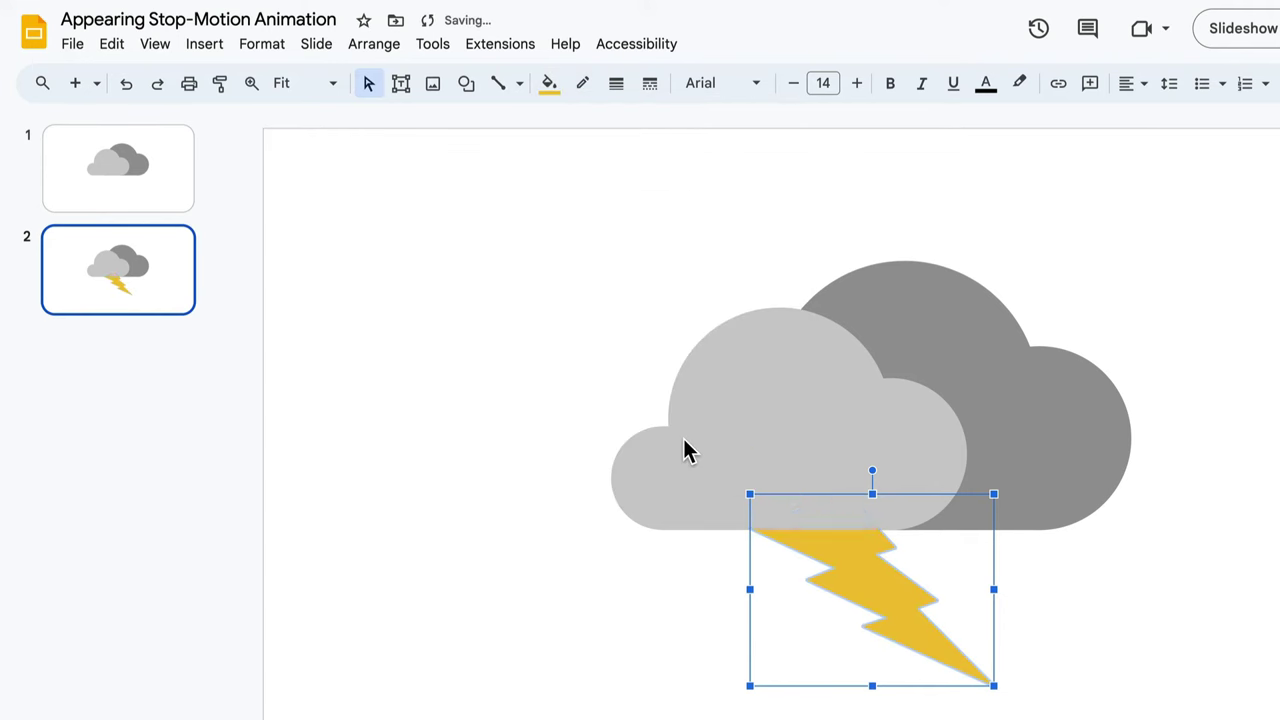
left_click(566, 391)
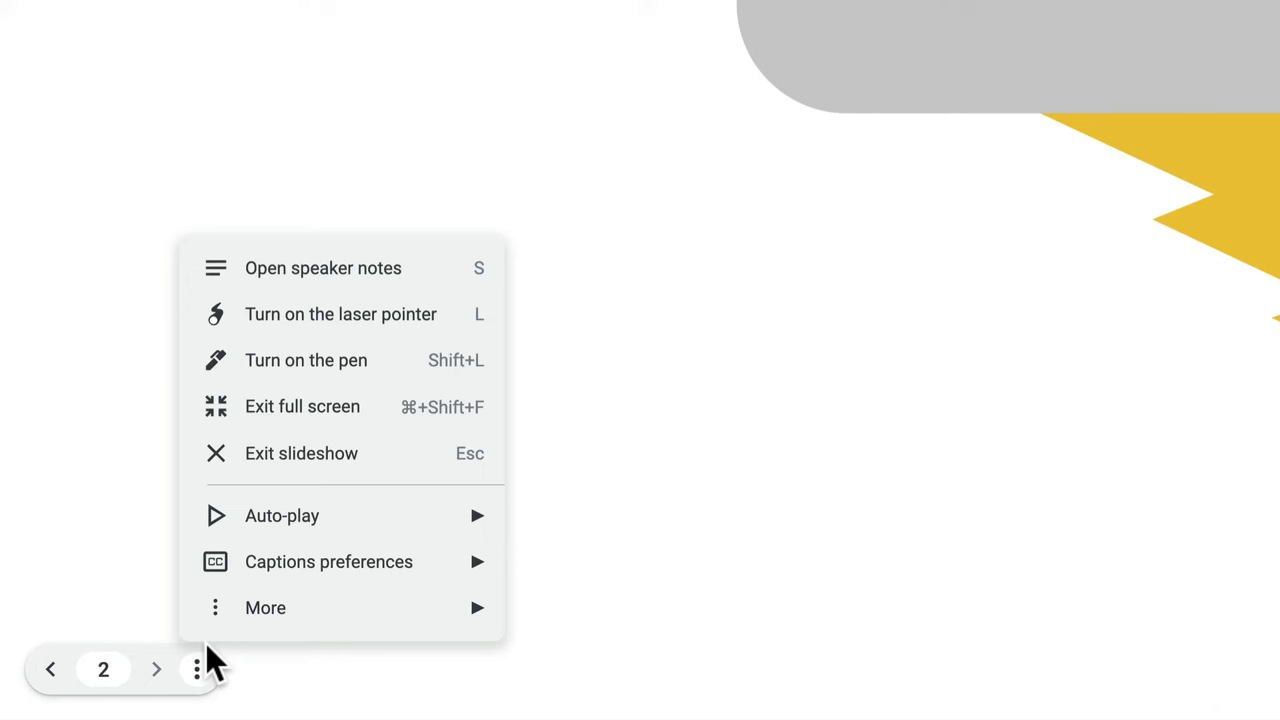
Open the auto-play options of the running slideshow.
mouse_move(270, 532)
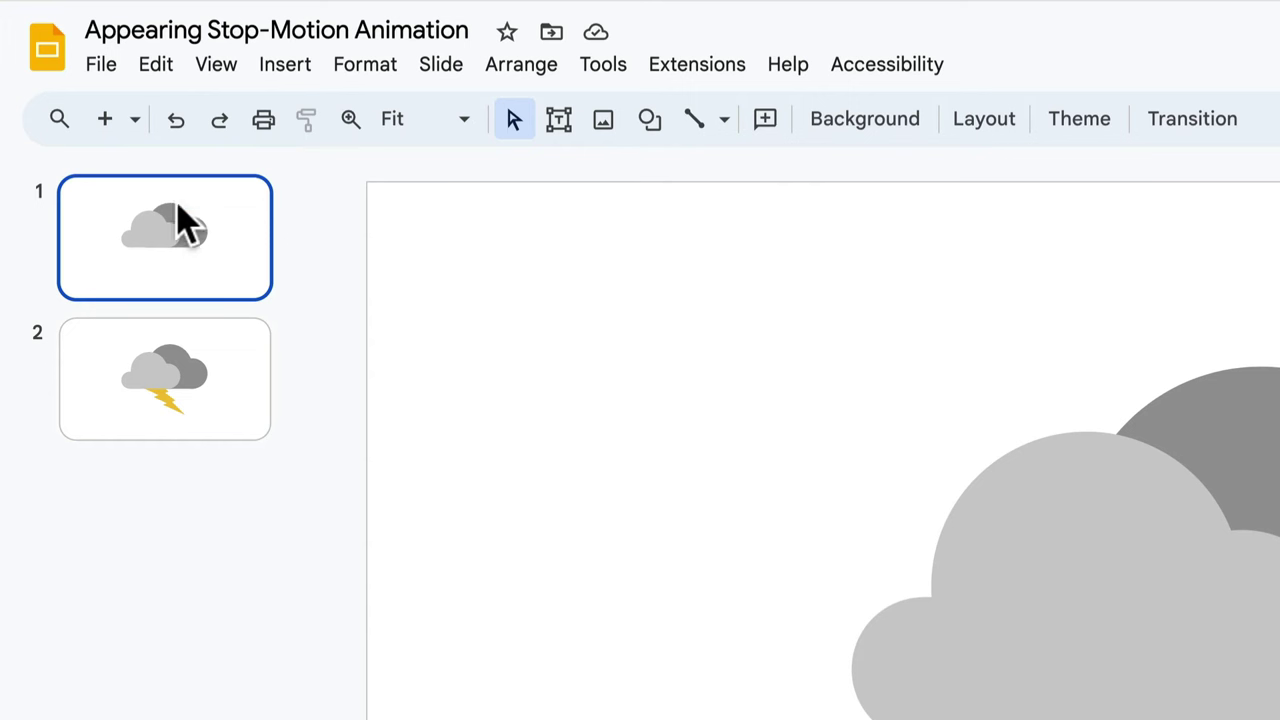
Duplicate slide 1, which has only the clouds.
left_click(156, 66)
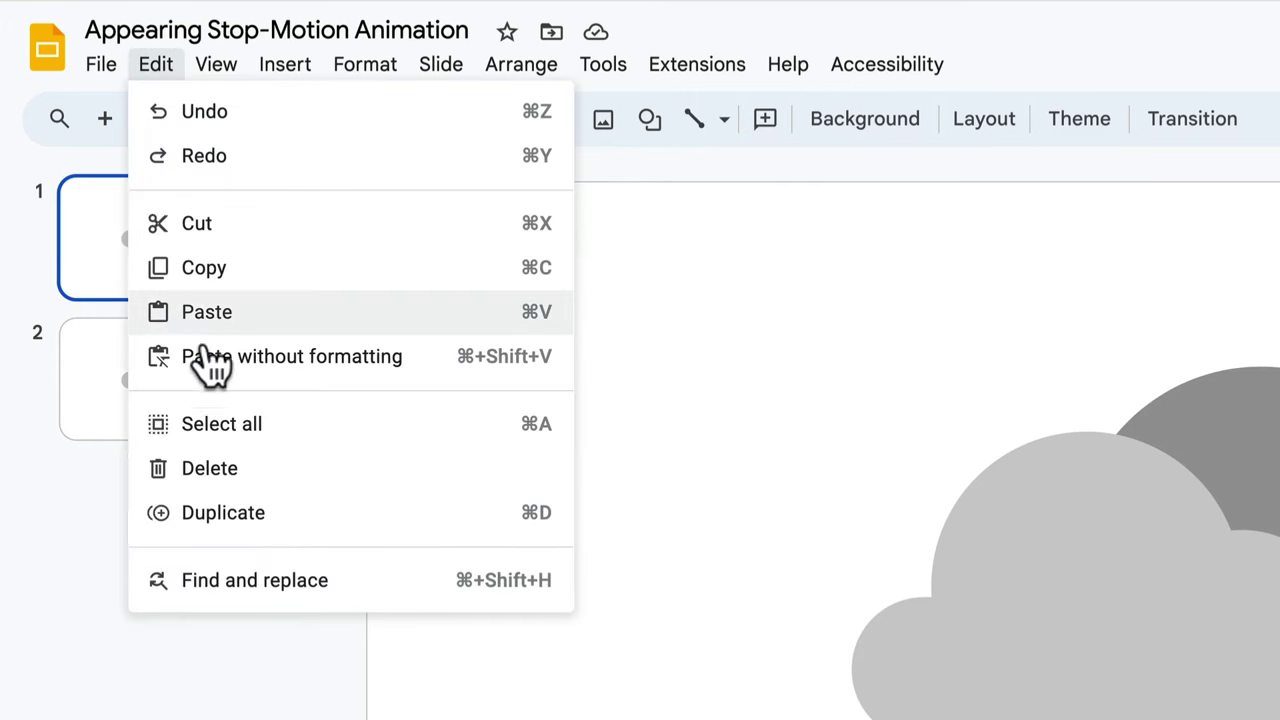
left_click(223, 512)
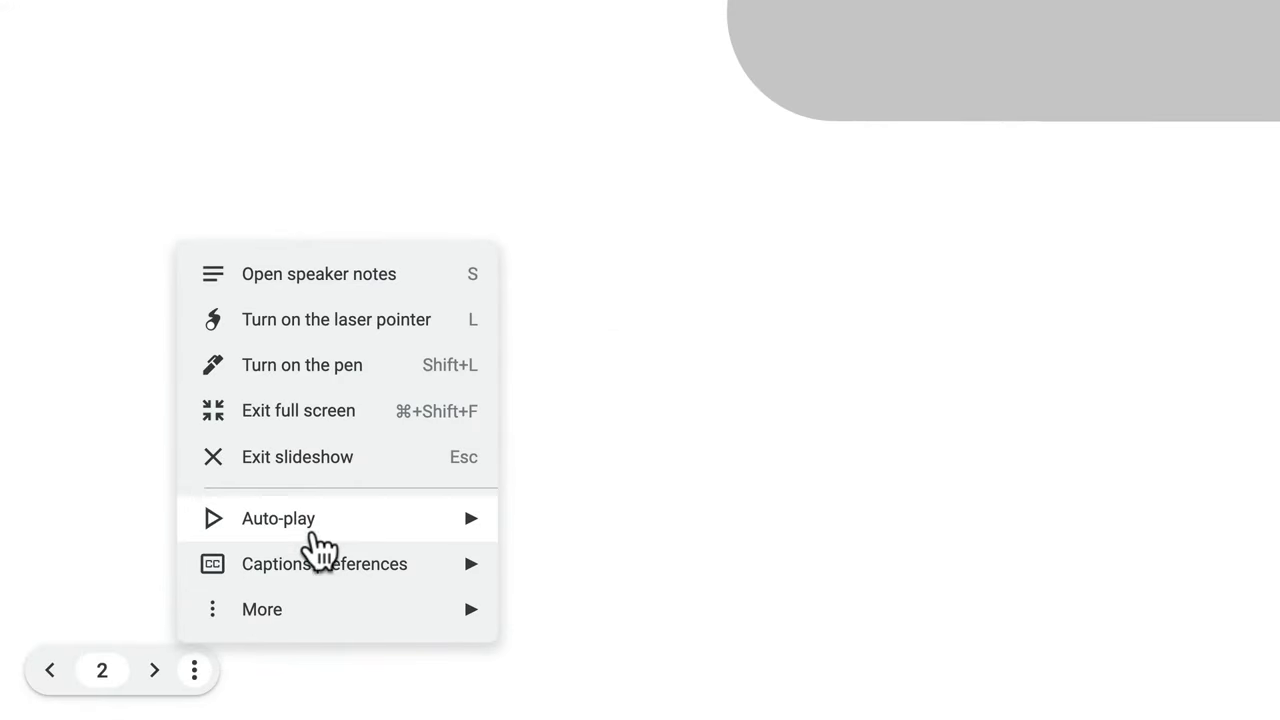
Open the slideshow's auto-play settings containing the slide interval and Loop option.
mouse_move(324, 522)
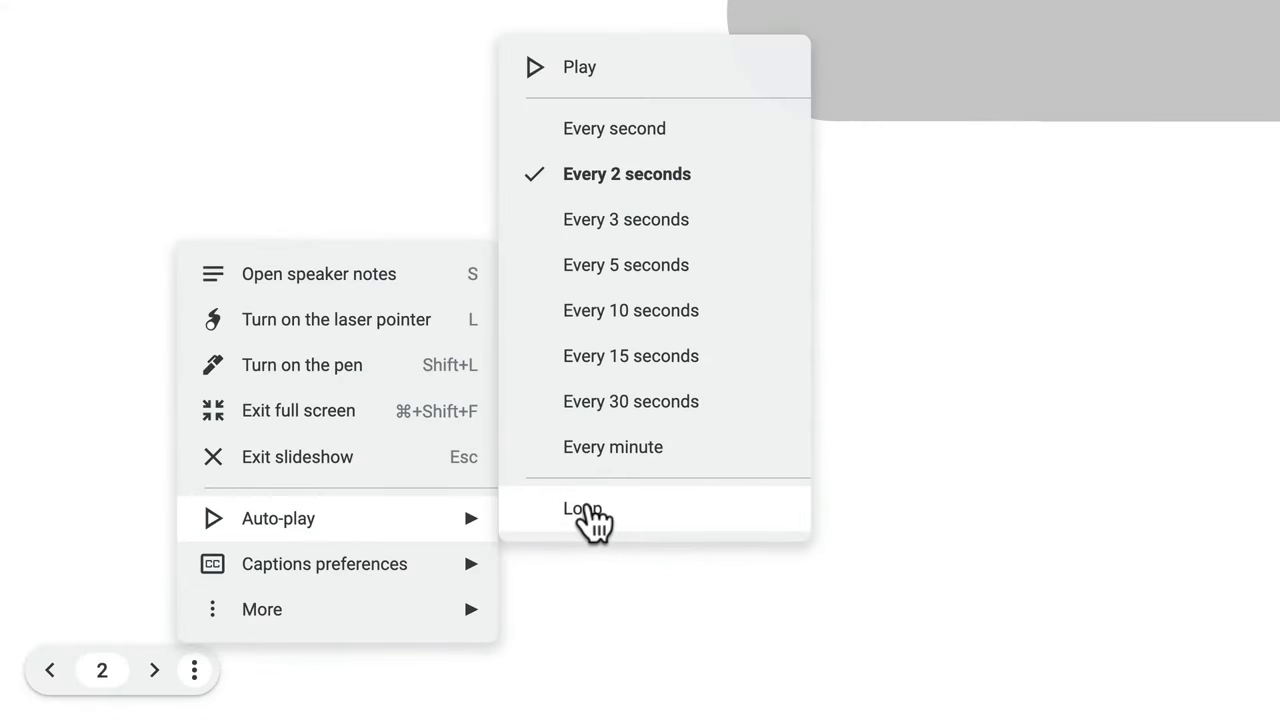